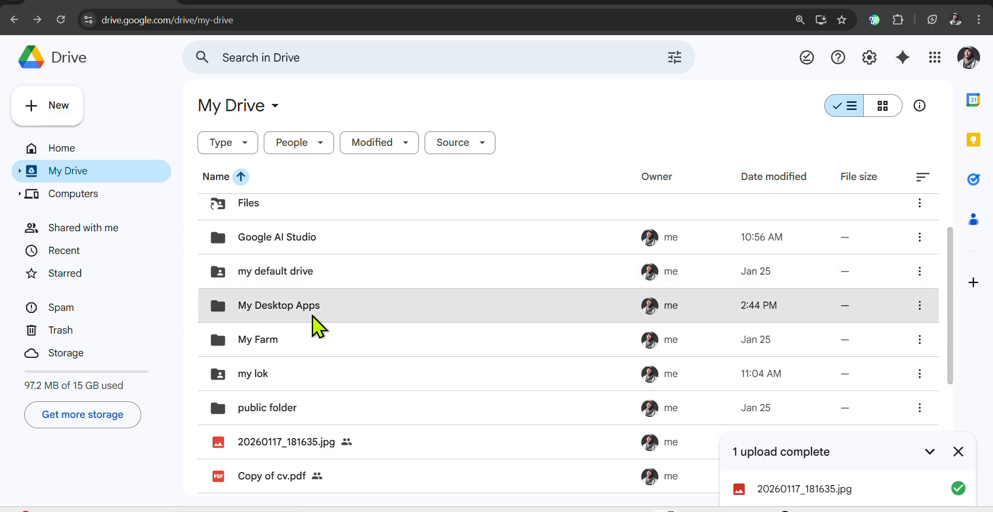
Share the My Desktop Apps folder so anyone with the link can view it, and copy its link.
left_click(331, 310)
left_click(407, 282)
right_click(404, 305)
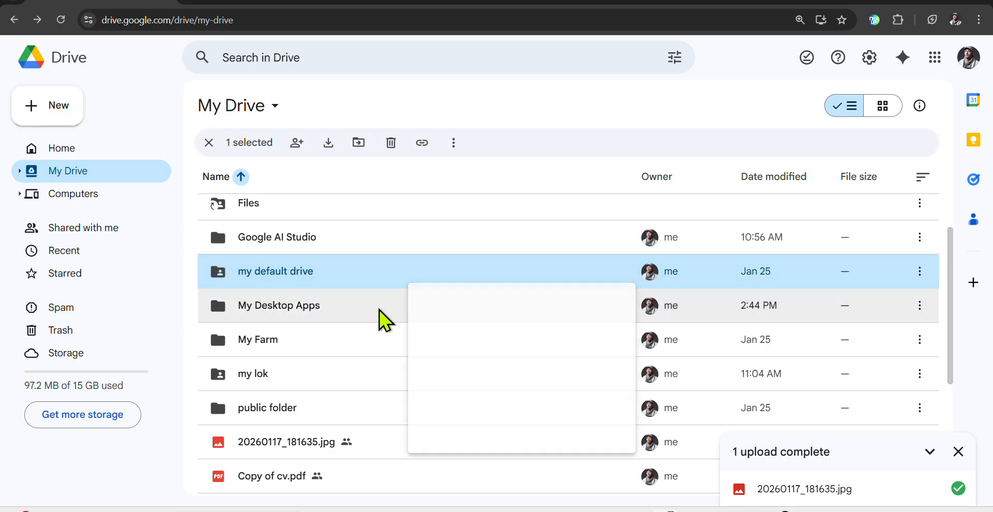
mouse_move(462, 388)
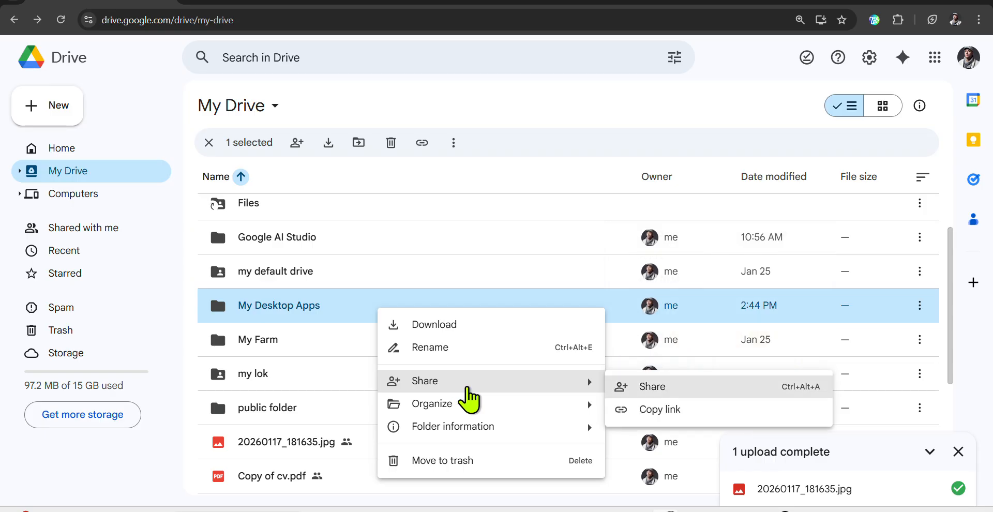
left_click(702, 387)
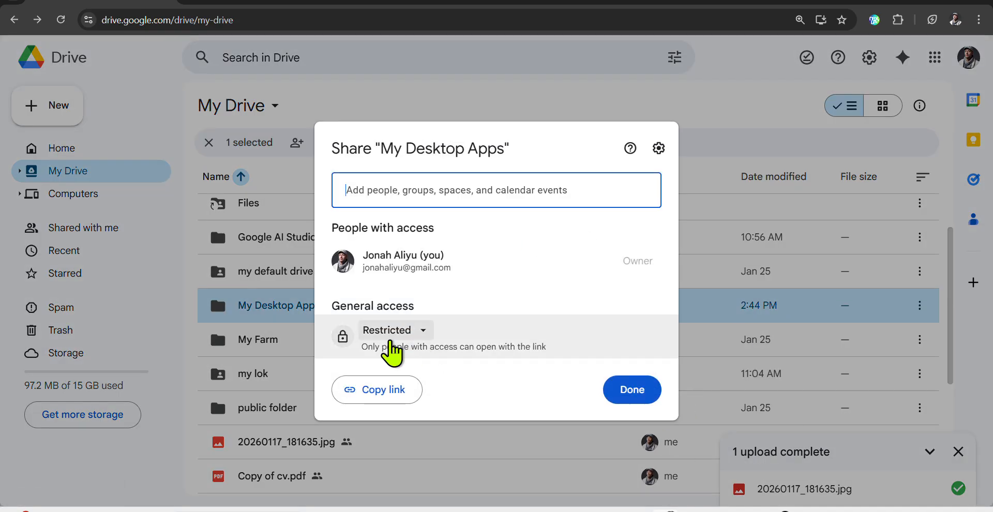
left_click(387, 334)
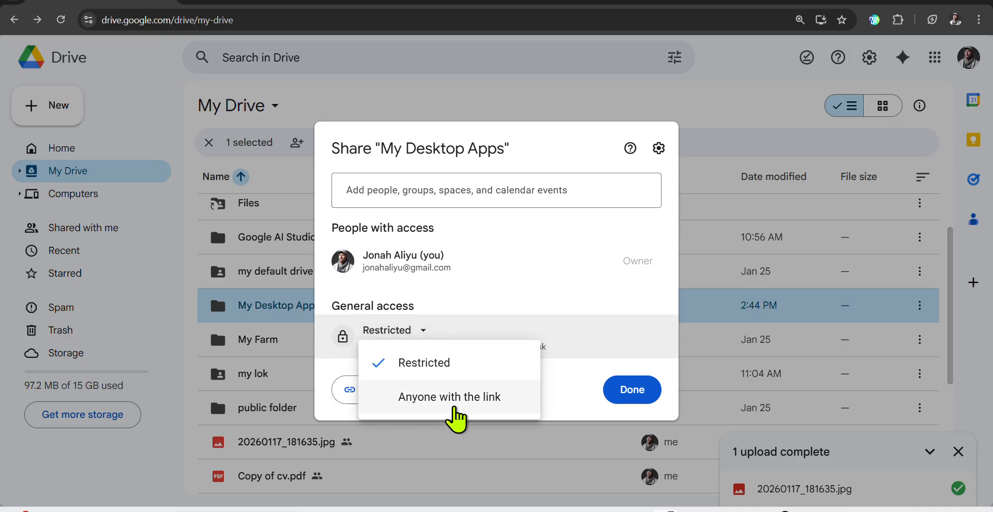
left_click(464, 408)
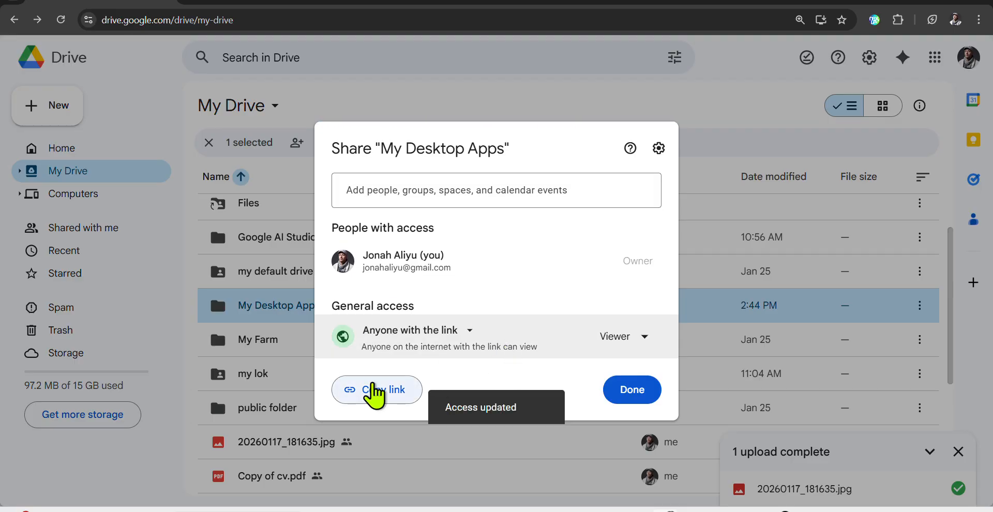
left_click(378, 394)
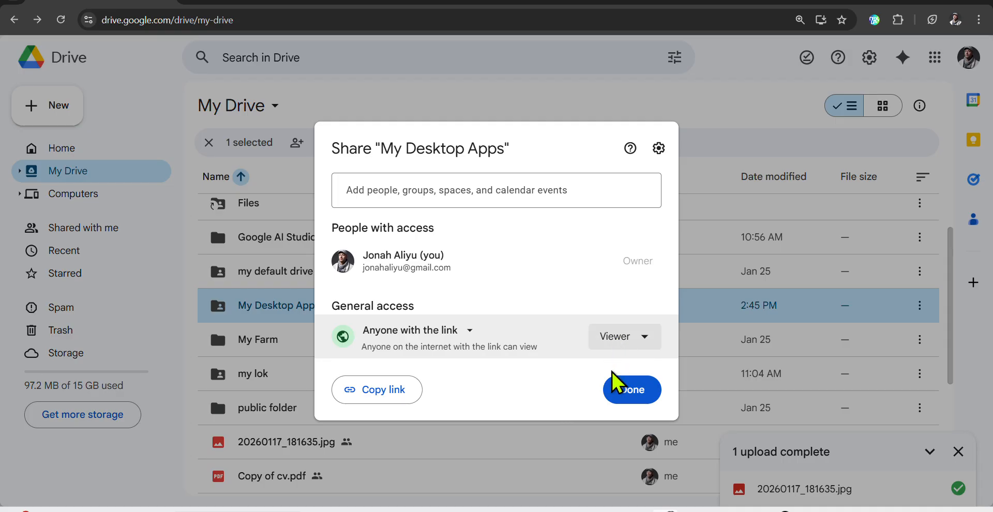
left_click(631, 395)
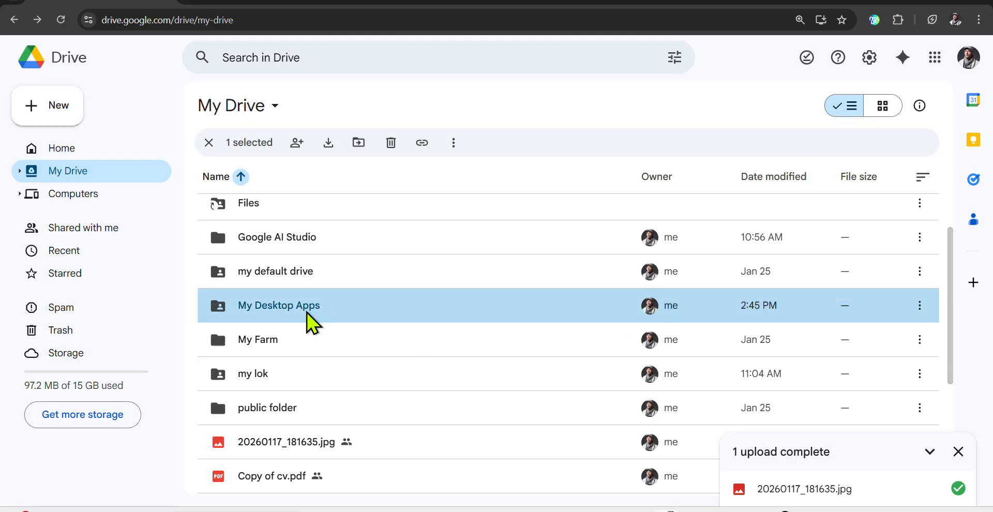
Copy the My Desktop Apps link again and create a new blank Google Form.
right_click(406, 310)
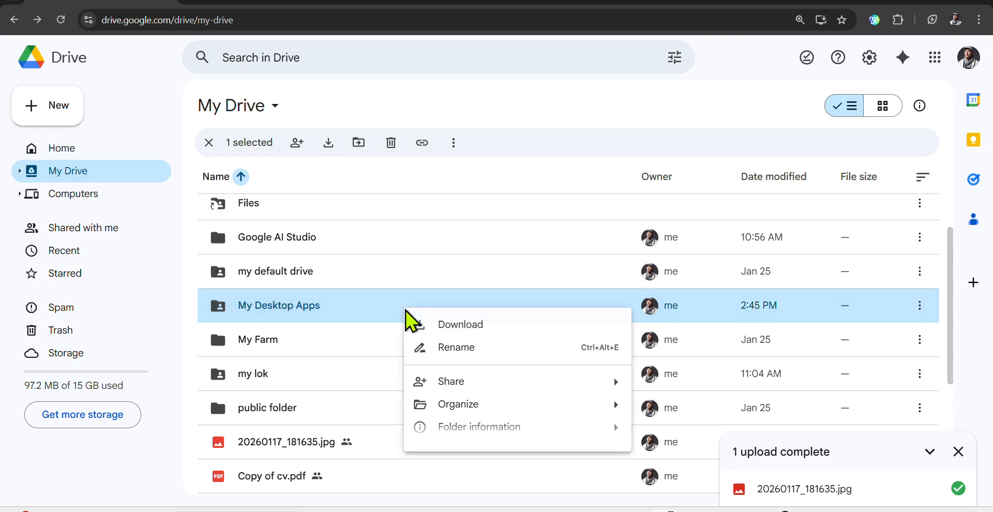
mouse_move(483, 383)
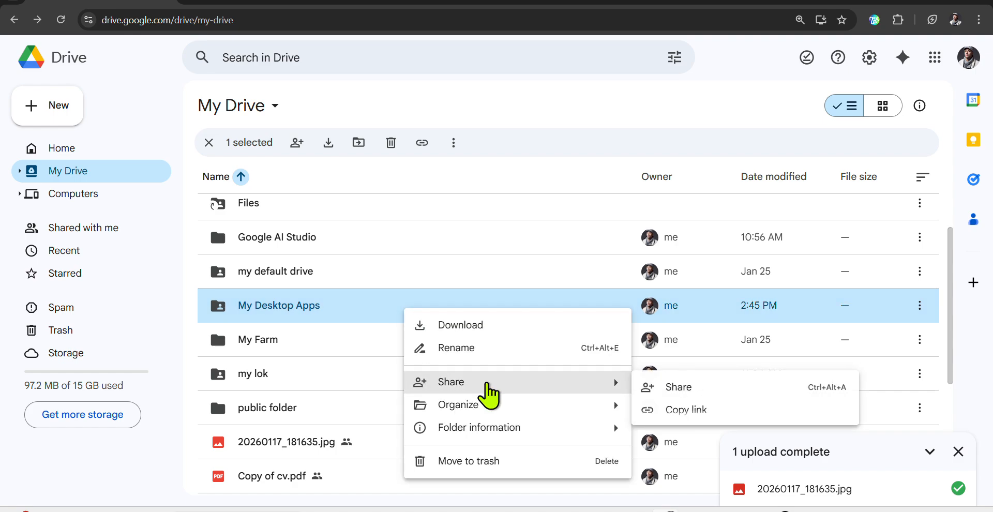
left_click(676, 420)
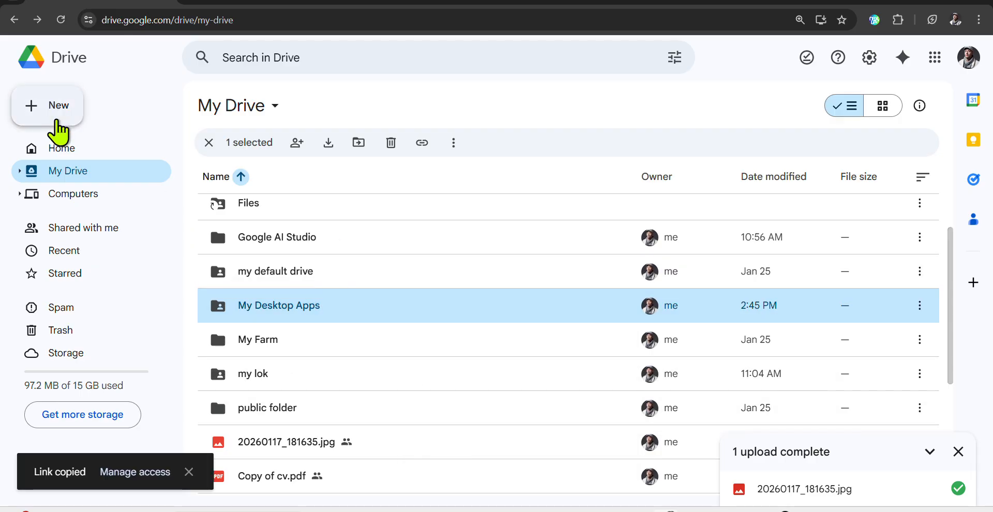
left_click(58, 120)
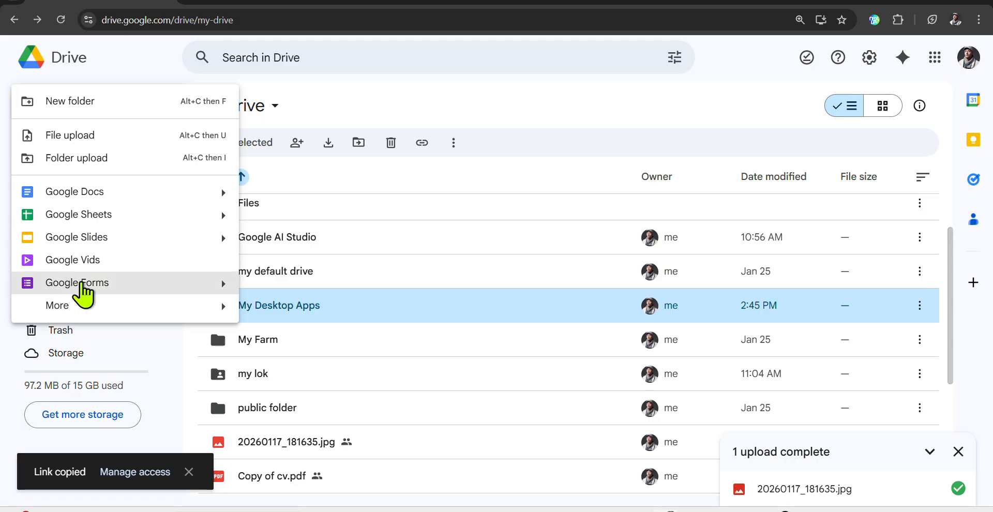
left_click(91, 288)
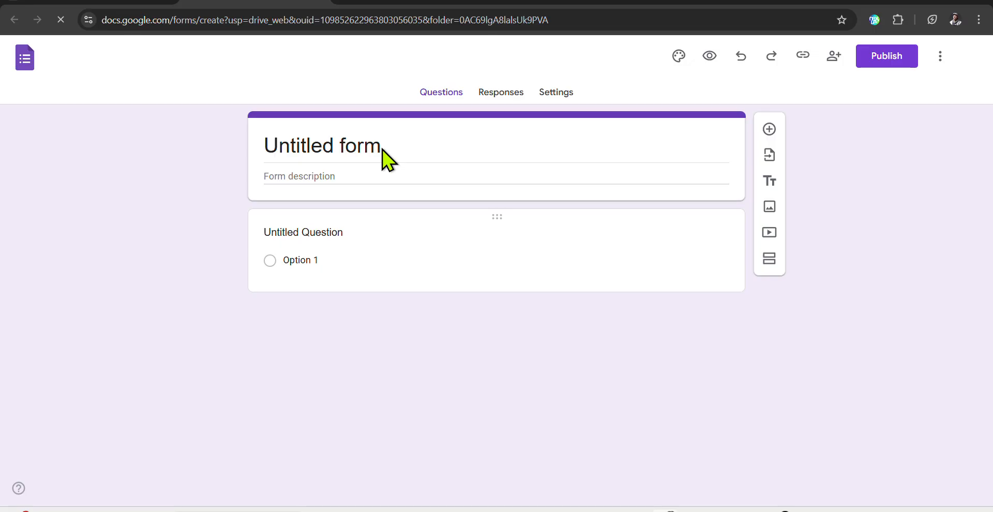
Replace the 'Untitled form' title with 'Welcome TO Folder'.
left_click(339, 151)
left_click_drag(392, 146, 245, 155)
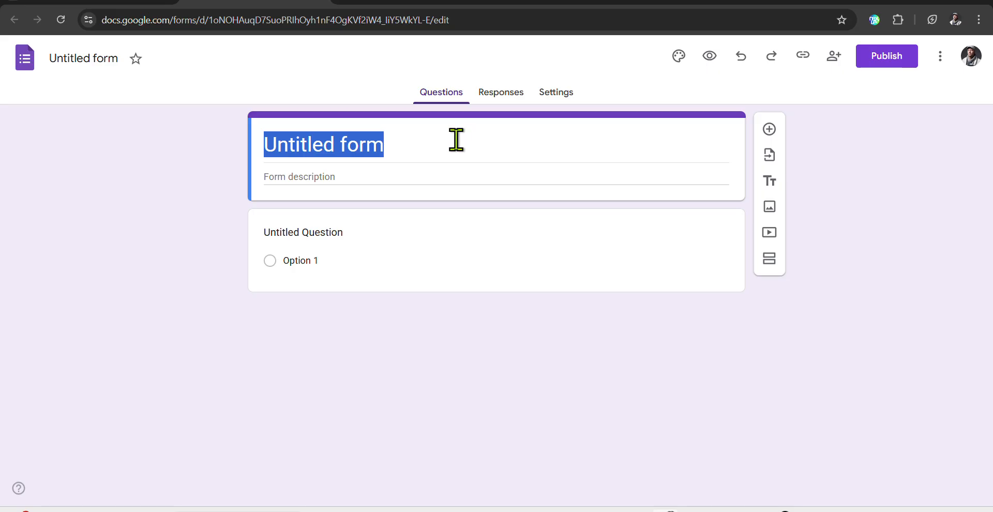
left_click(405, 158)
key("BackSpace")
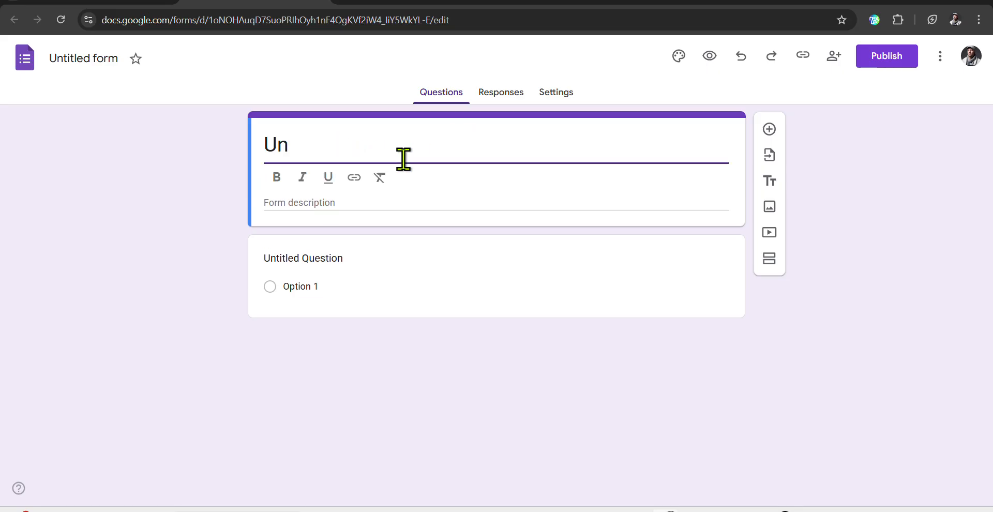
key("BackSpace")
key("BackSpace")
type("Wel")
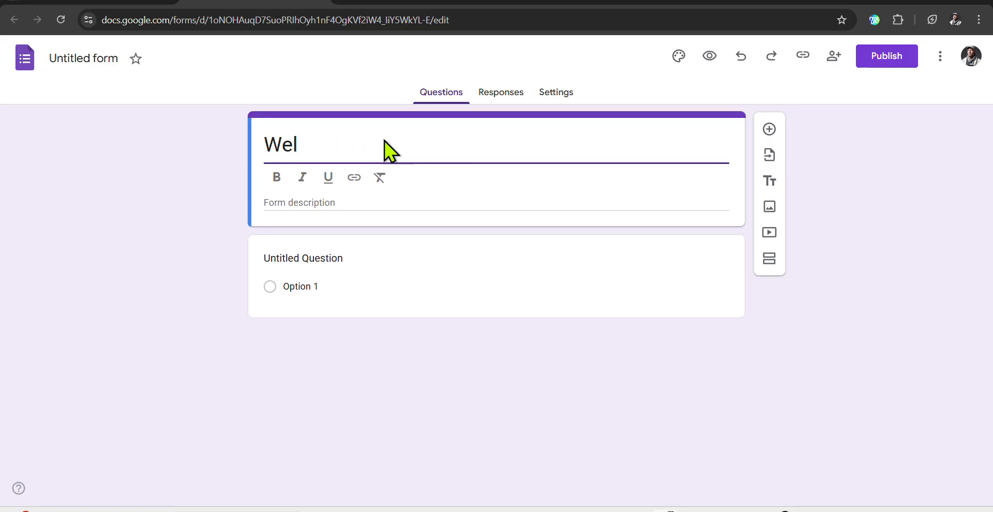
type("come TO")
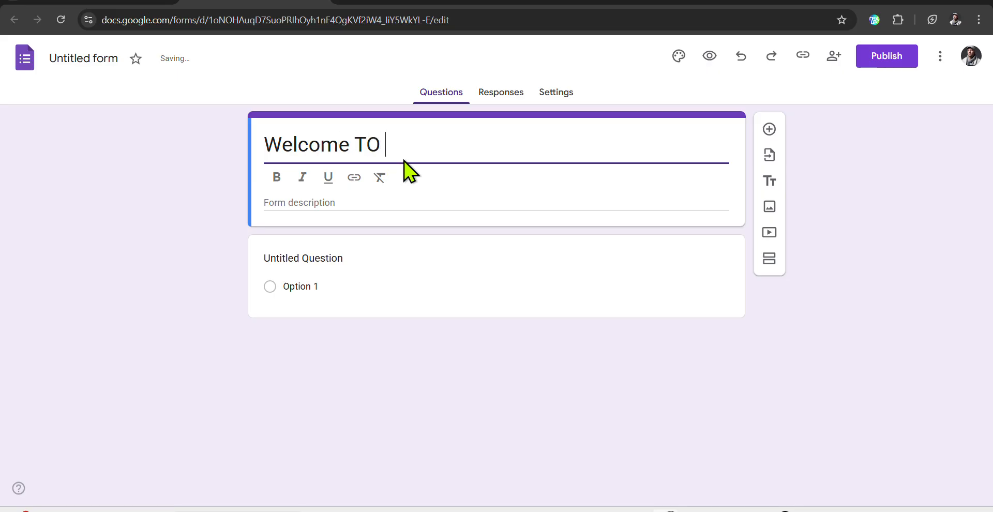
type(" Fol")
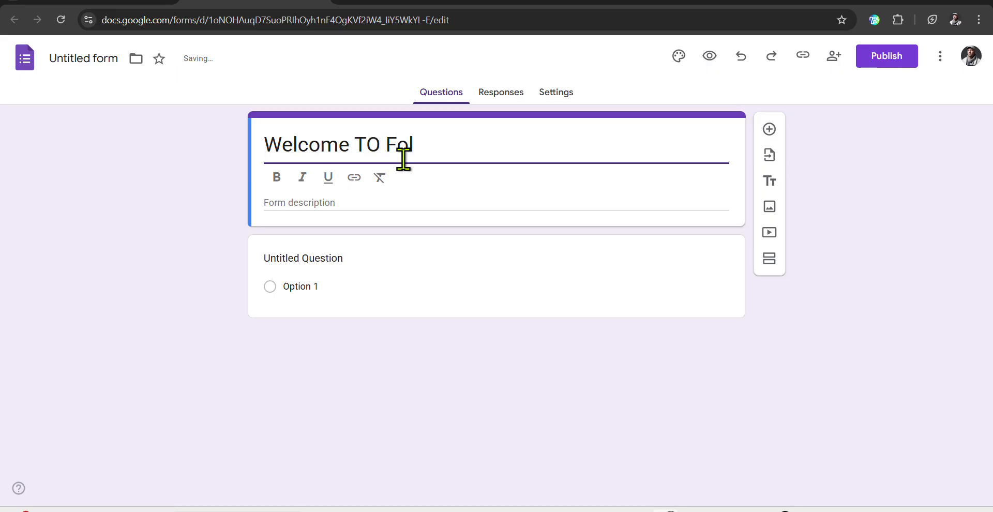
type("der")
Enter 'Free Tools Folder' as the form description.
left_click(326, 206)
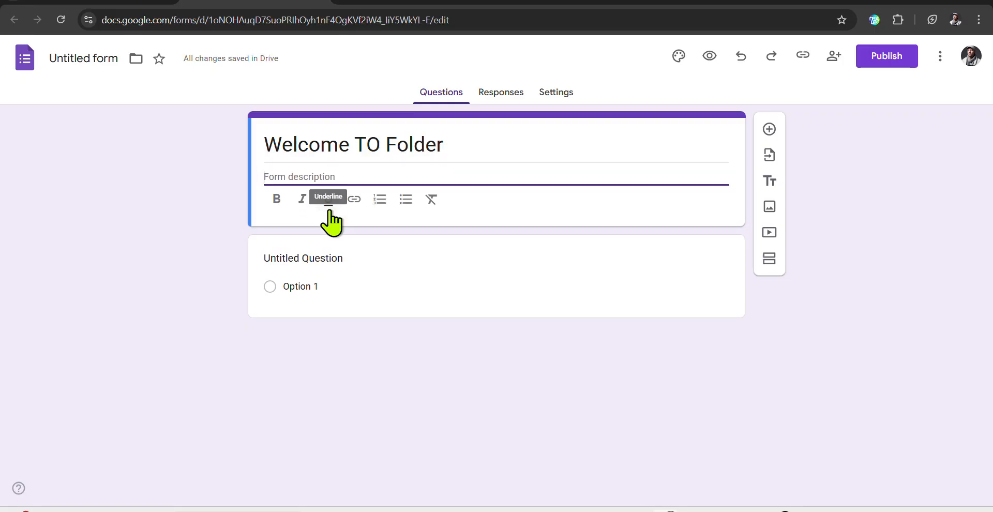
type("Donw")
key("BackSpace")
key("BackSpace")
key("BackSpace")
key("BackSpace")
type("feee")
key("BackSpace")
key("BackSpace")
key("BackSpace")
key("BackSpace")
type("r")
key("BackSpace")
type("Free Tools ")
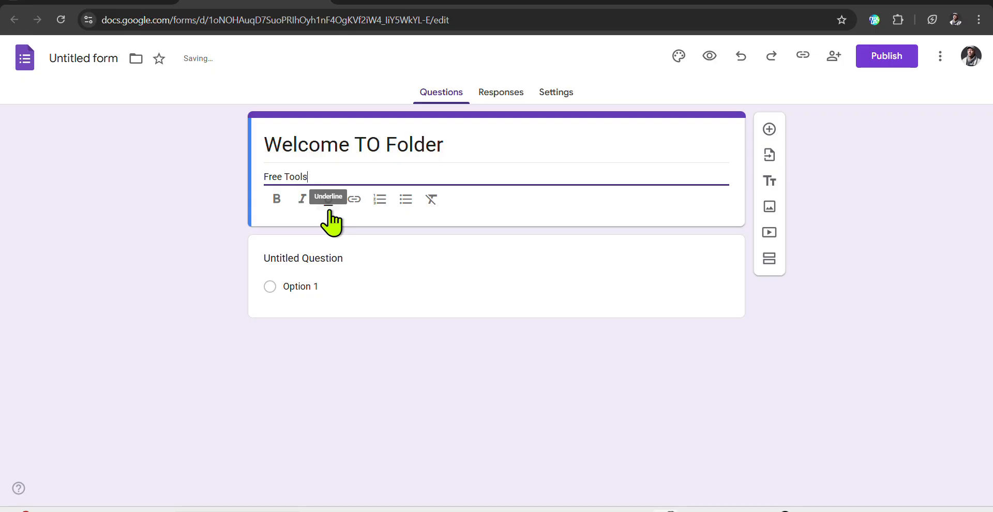
type("Folder")
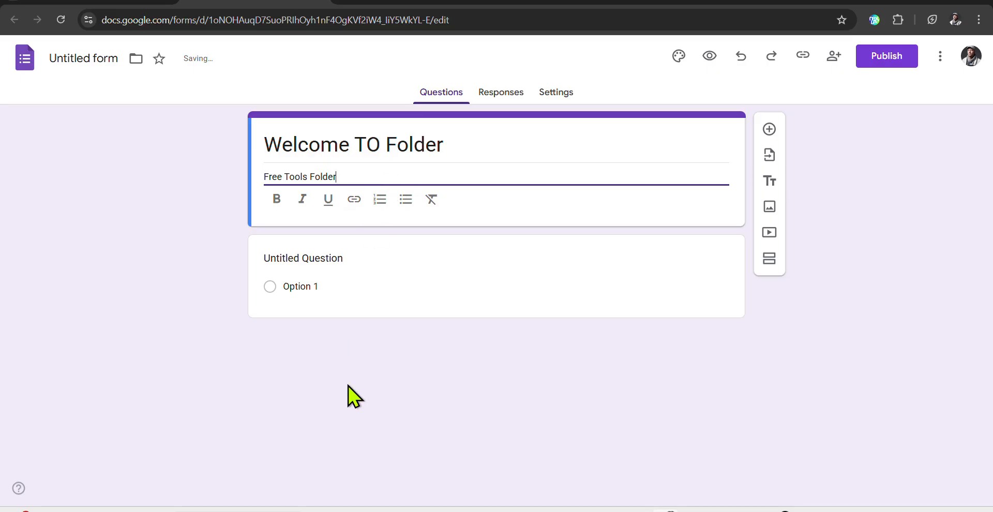
left_click(270, 286)
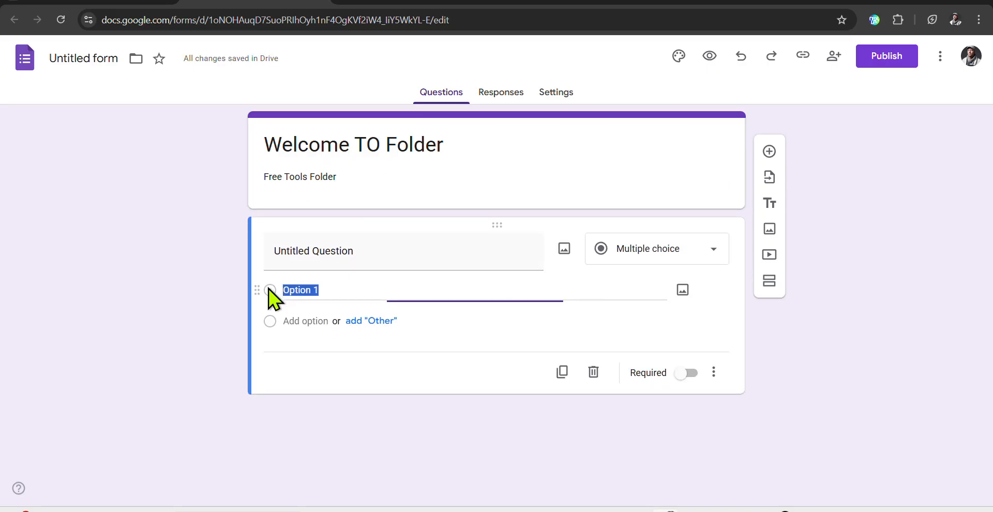
Turn the first question into a required short answer titled 'Enter Password to Continue'.
left_click(681, 252)
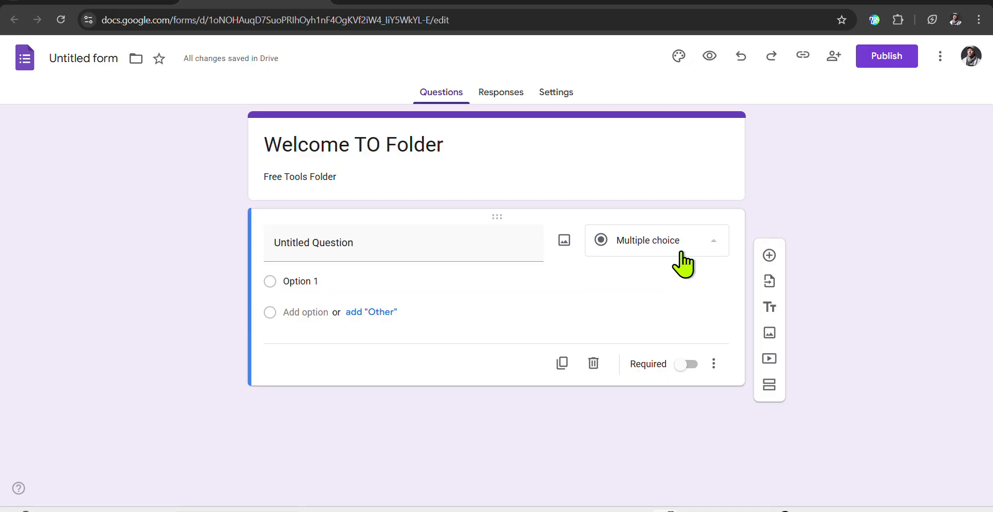
left_click(647, 87)
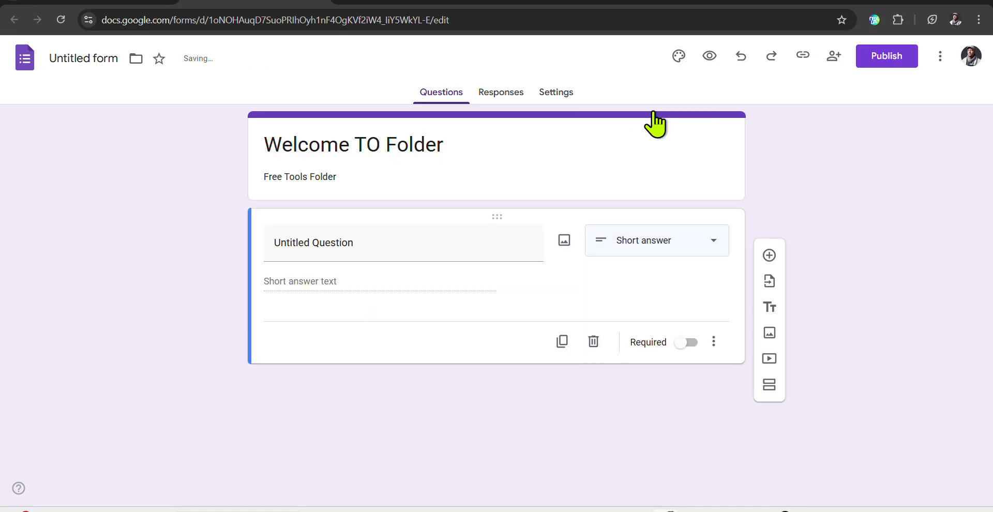
left_click(368, 242)
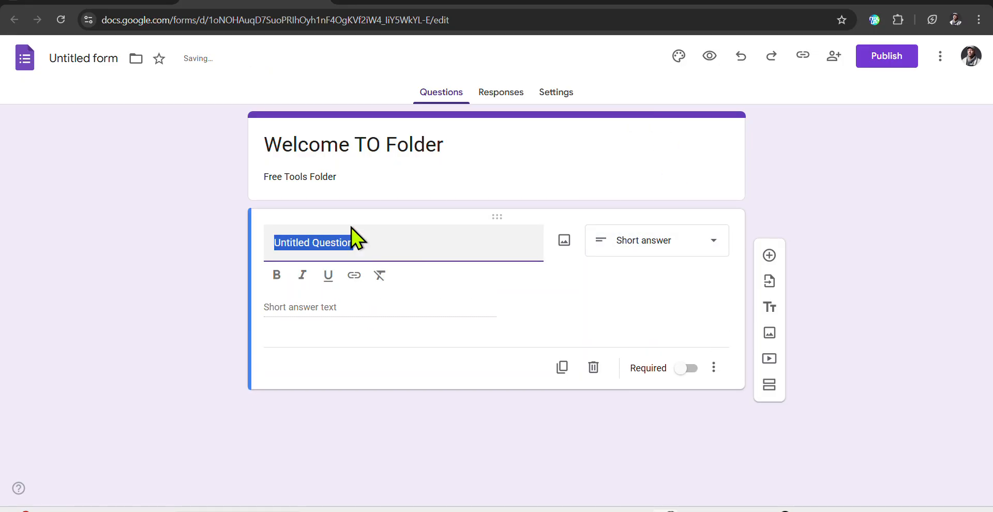
type("Enter")
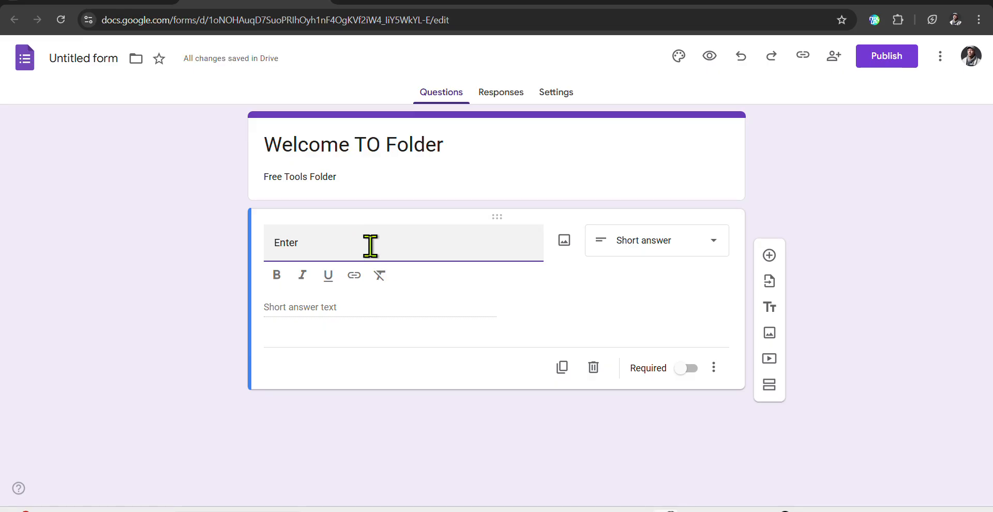
type(" Password to Cont")
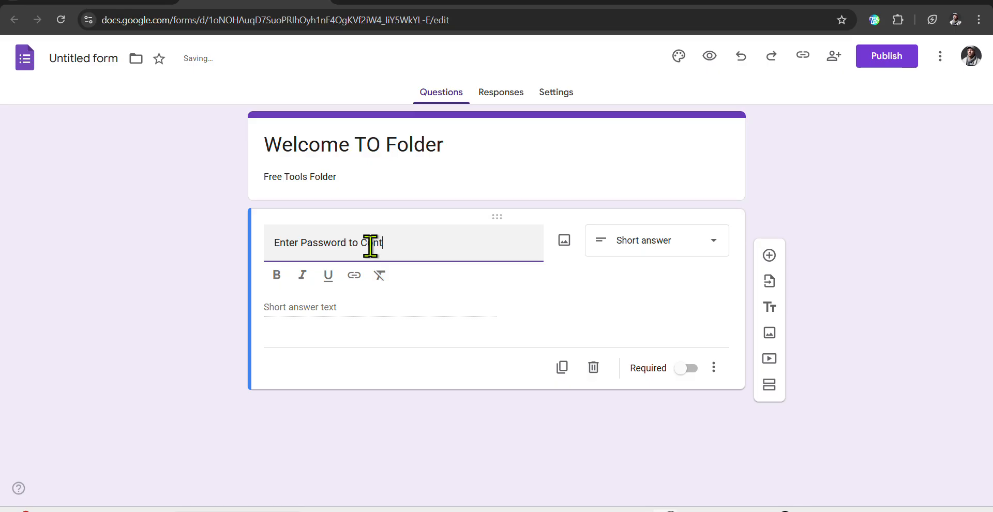
type("ue")
left_click(312, 314)
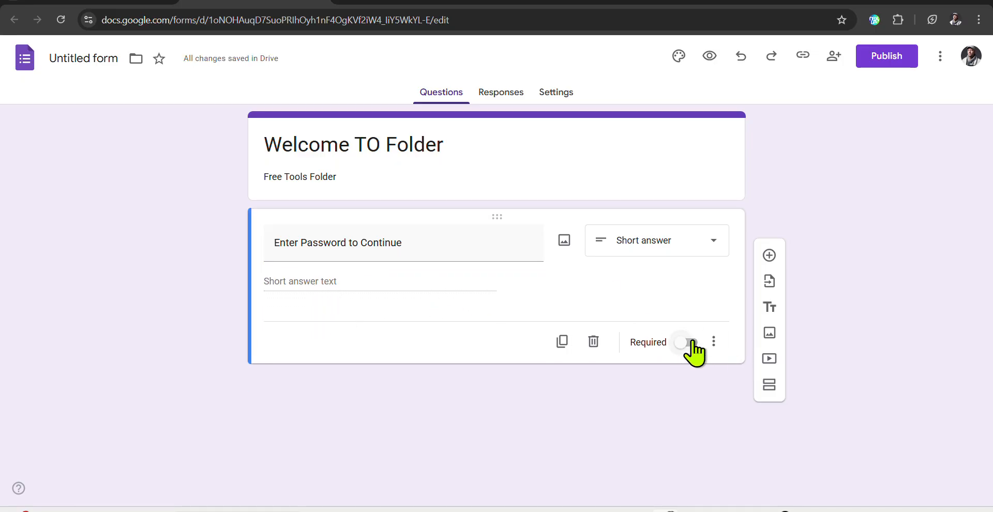
left_click(670, 342)
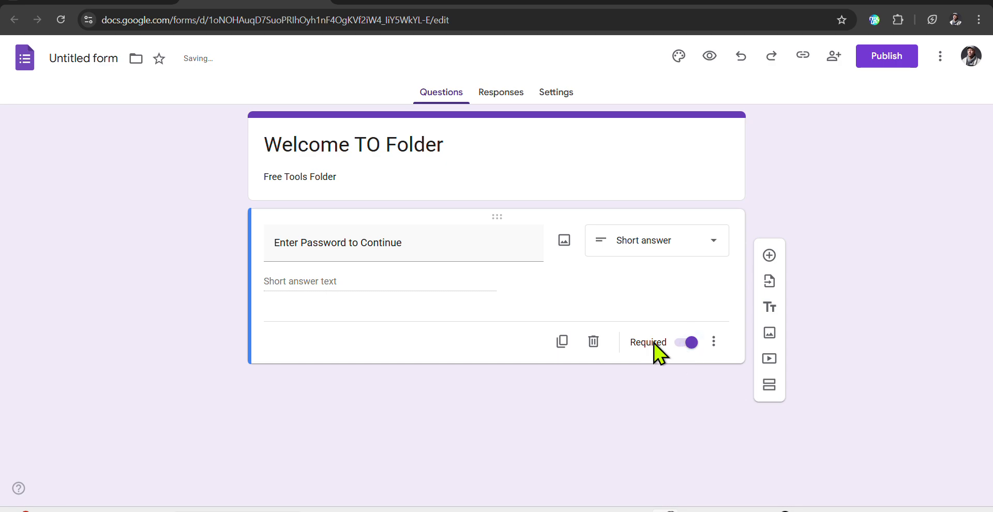
Add Text / Contains response validation requiring the chosen password.
left_click(715, 343)
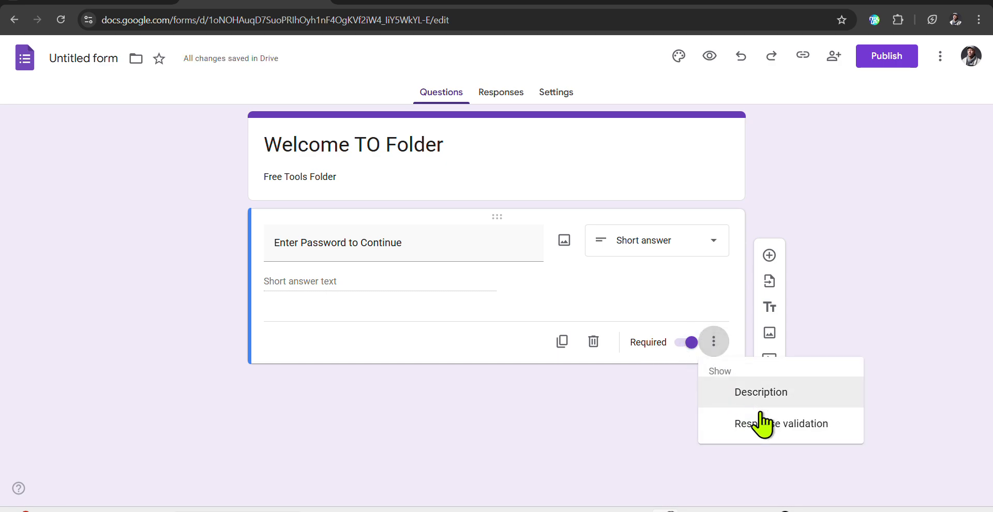
left_click(780, 427)
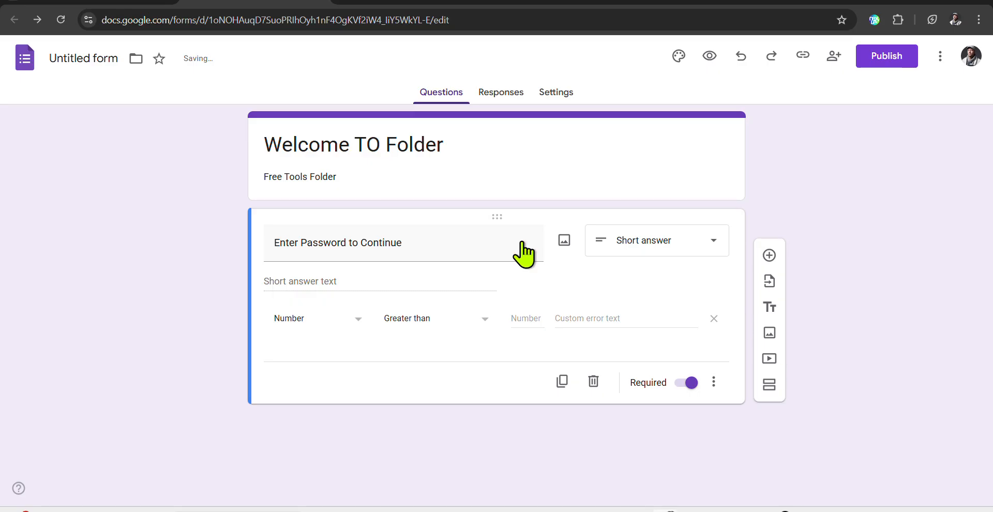
left_click(305, 320)
left_click(306, 346)
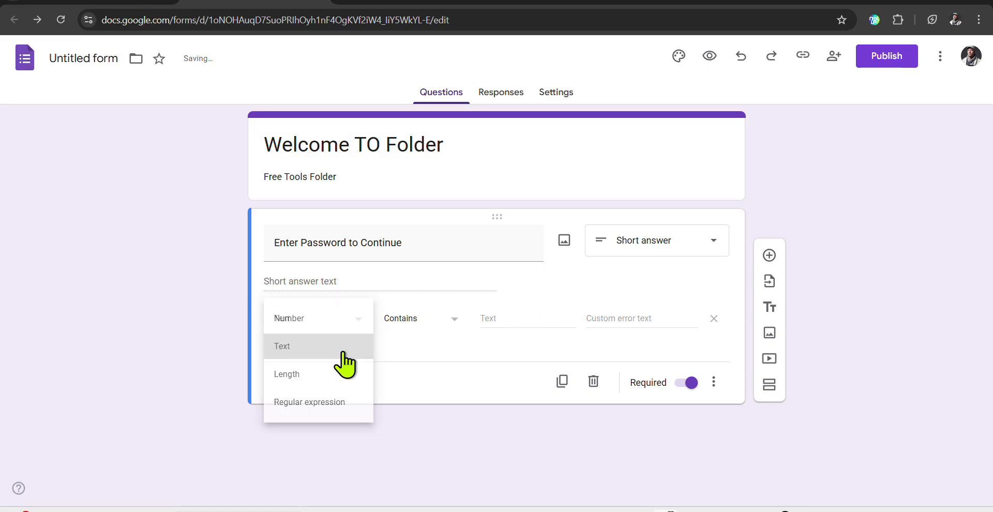
left_click(517, 314)
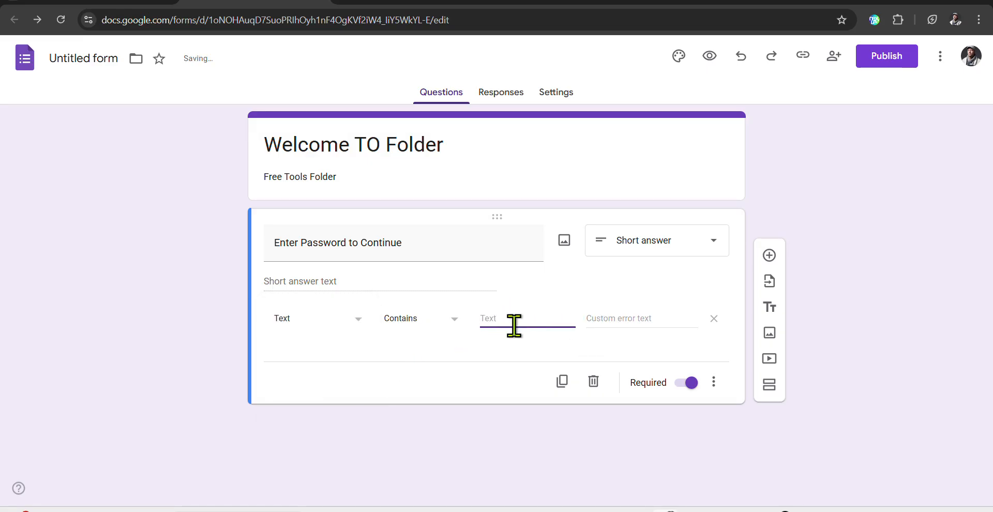
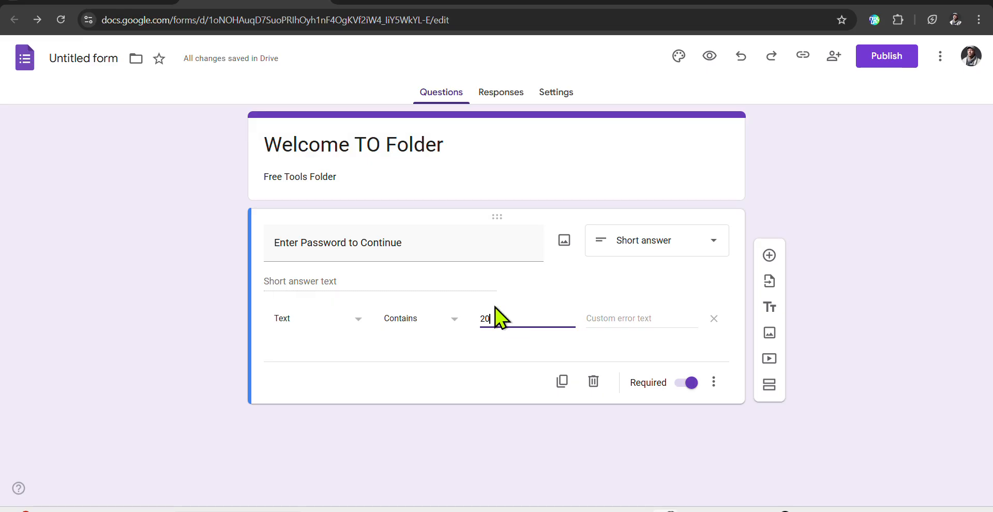
Set the validation error message to 'Wrong Password Try Again' and view the Responses page.
left_click(626, 318)
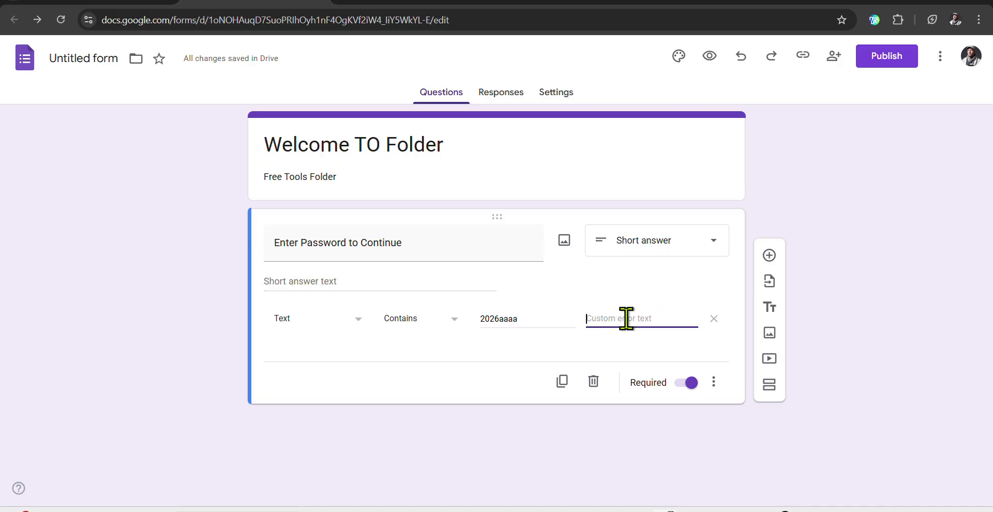
type("Wron")
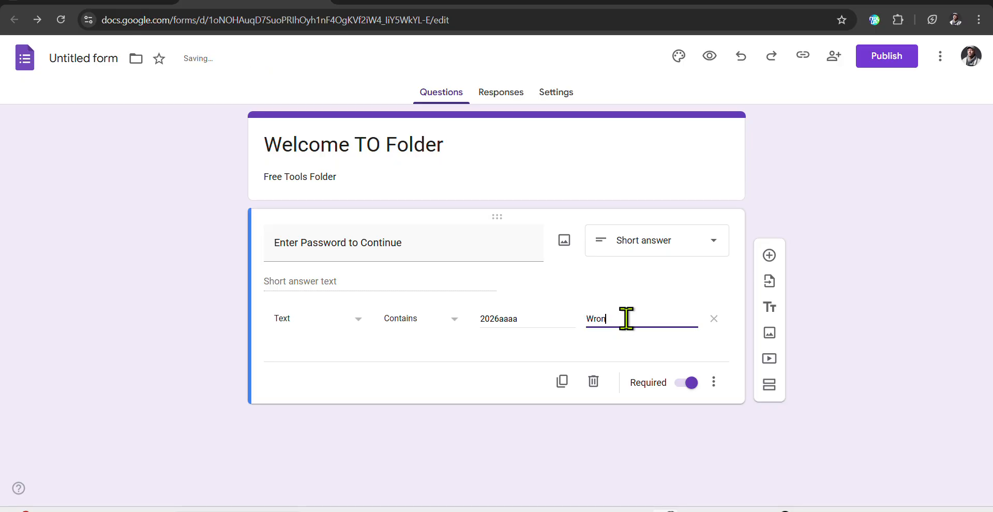
type("g Password Try Again")
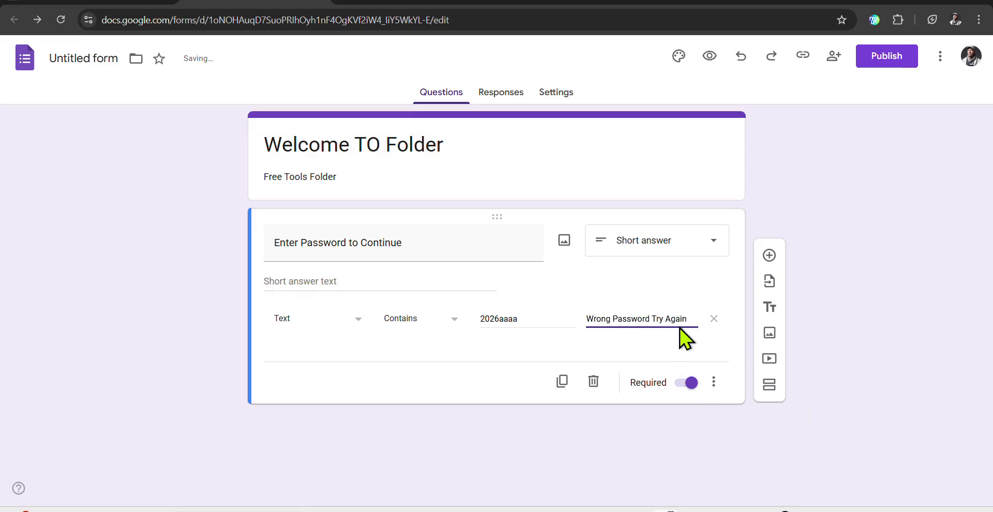
left_click(507, 94)
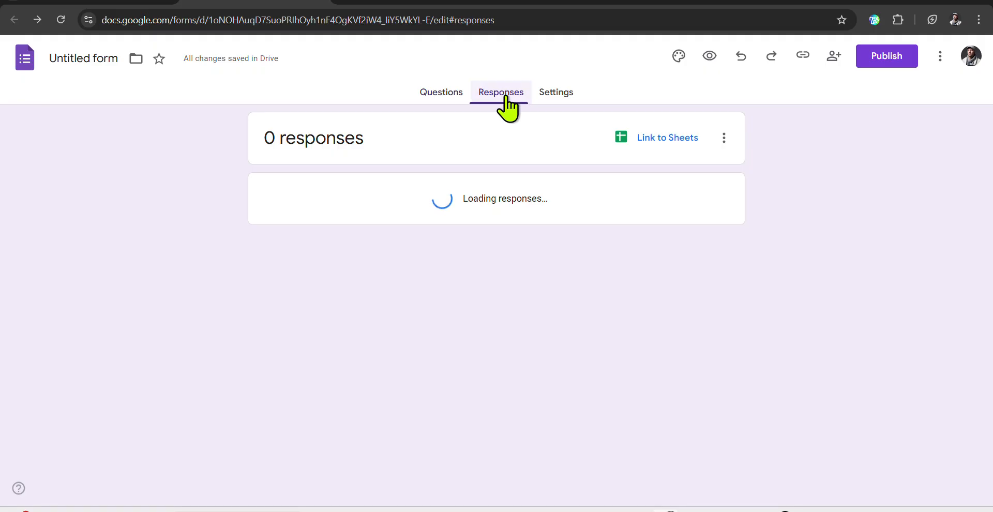
In Settings, expand Presentation and start rewriting the confirmation message, typing 'Co'.
left_click(557, 94)
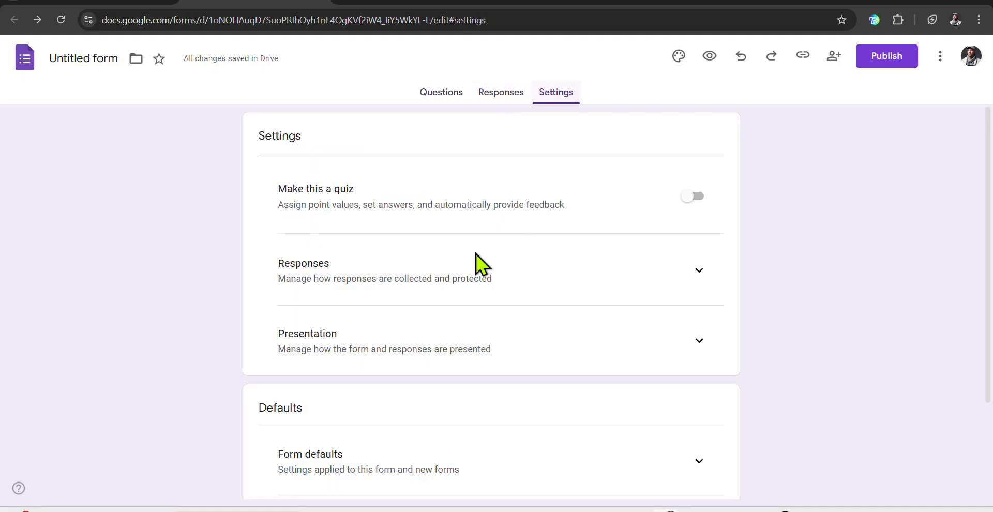
scroll(403, 327, "down", 1)
scroll(403, 326, "down", 2)
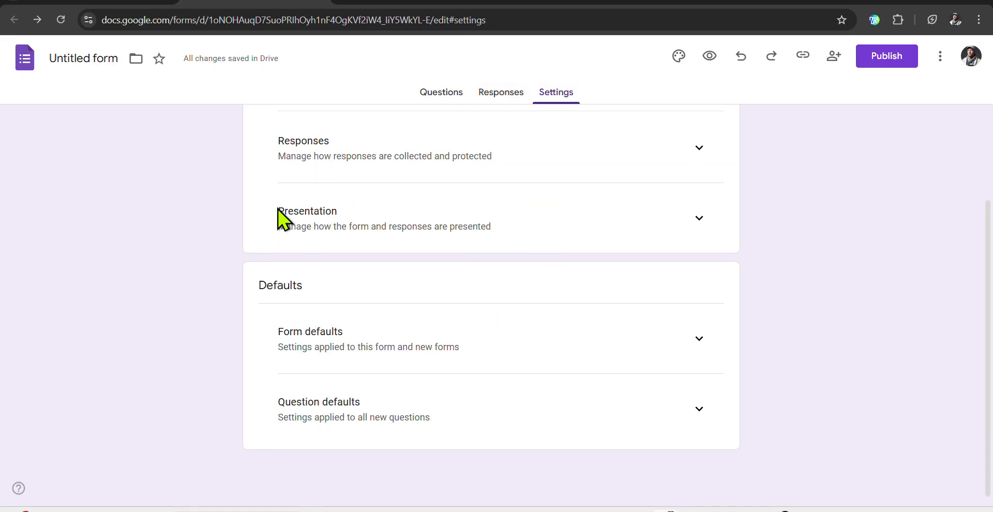
left_click(699, 220)
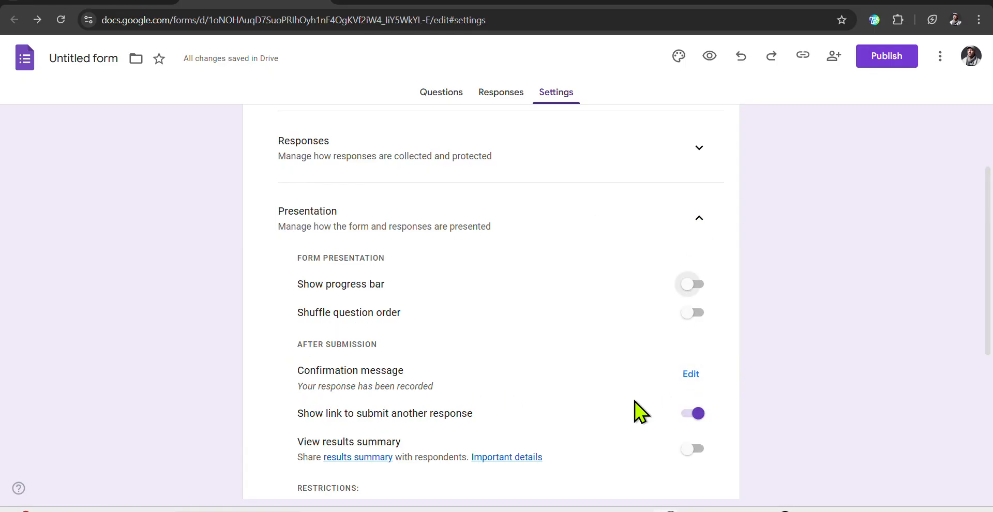
left_click(691, 375)
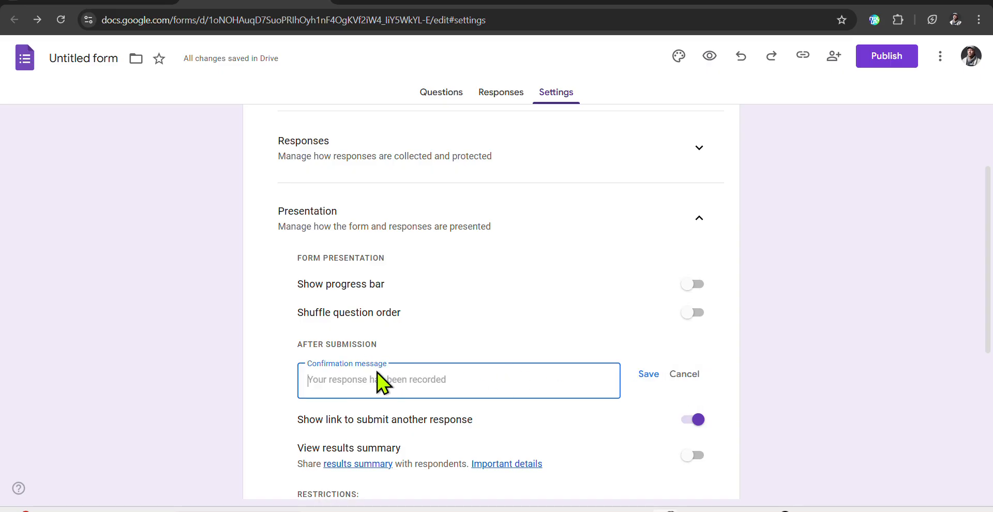
scroll(376, 373, "down", 1)
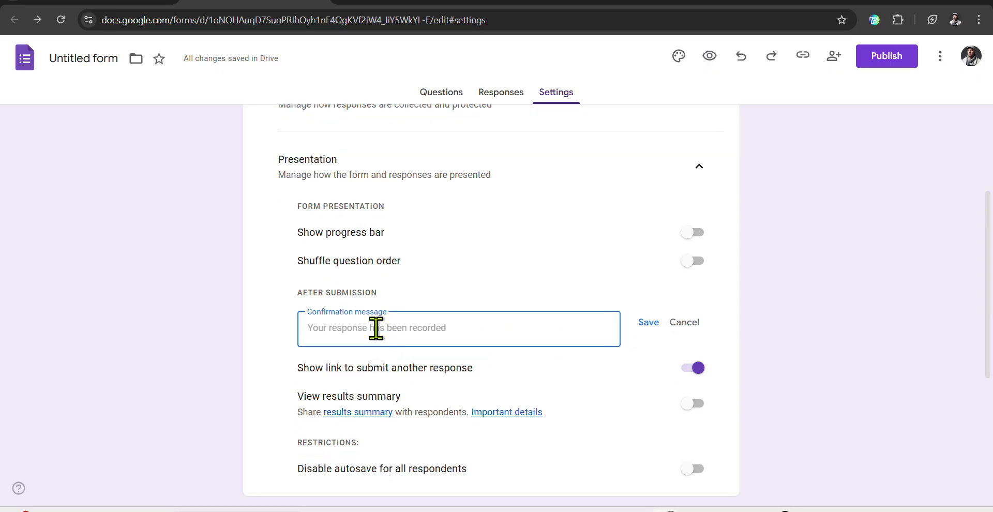
type("Coree")
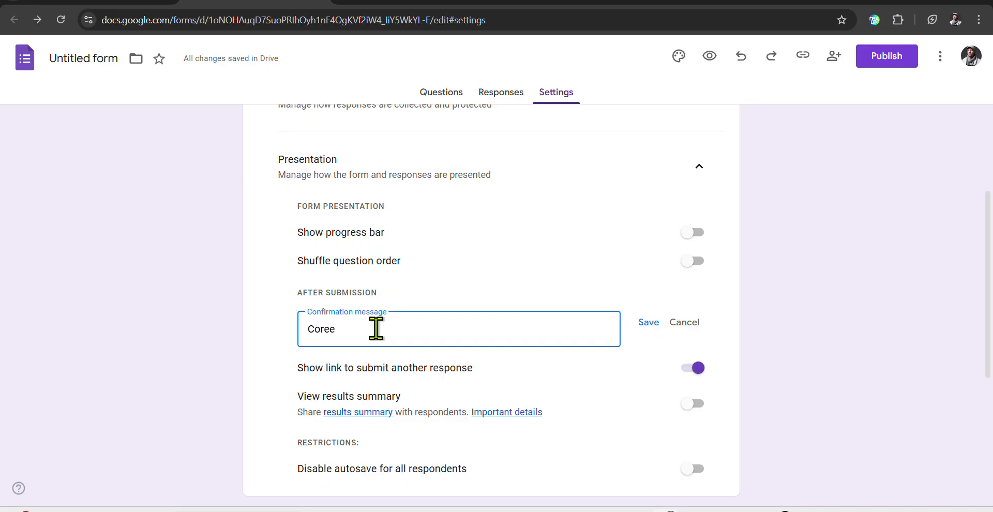
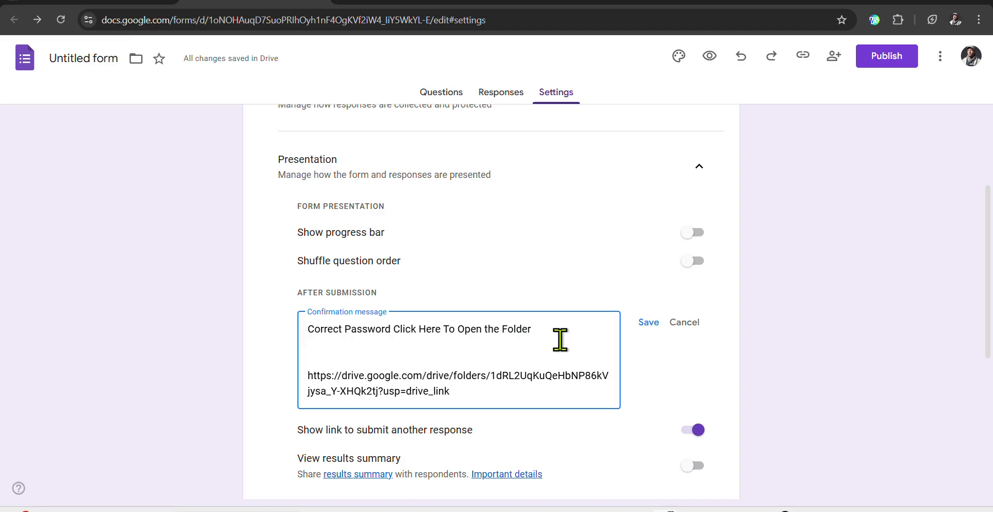
Paste the Drive folder link beneath 'Correct Password Click Here To Open the Folder' and save the message.
left_click_drag(535, 328, 314, 329)
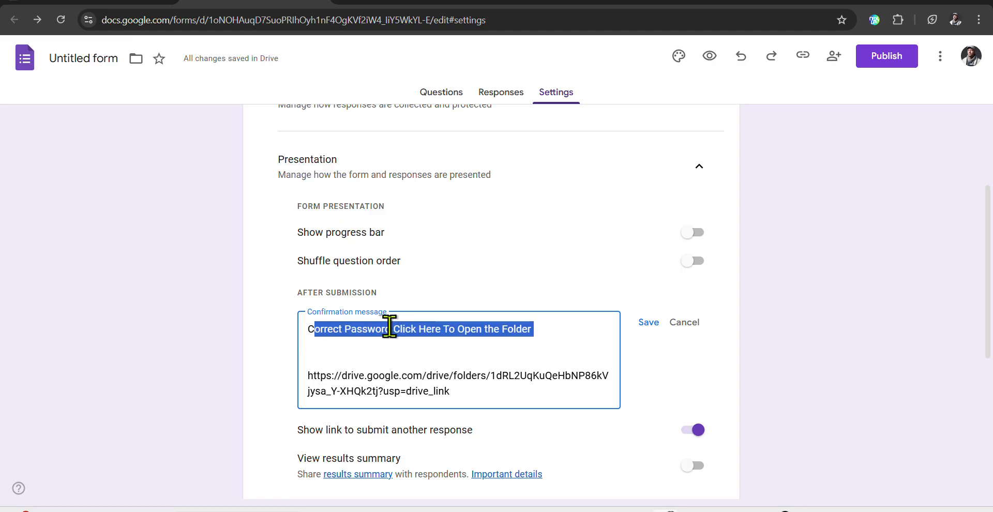
left_click(461, 402)
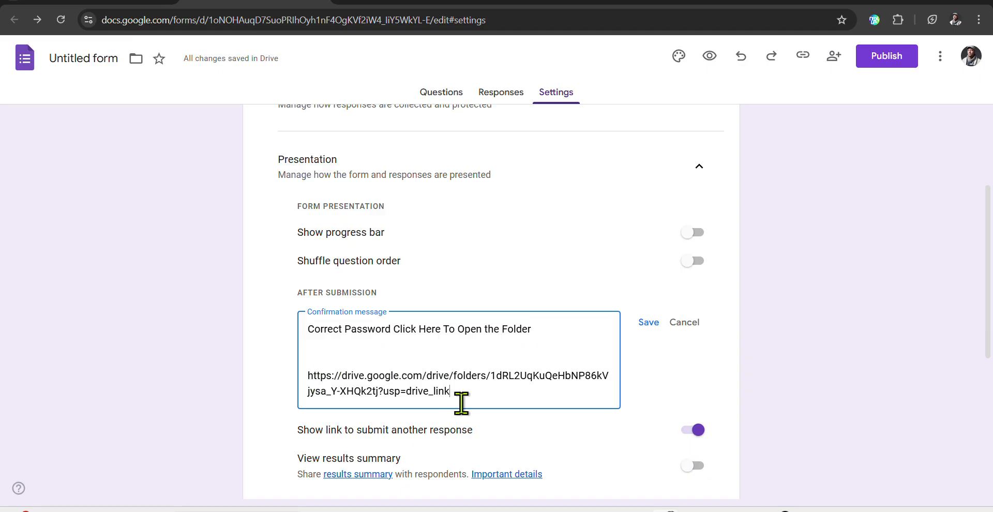
left_click_drag(456, 399, 312, 377)
left_click(395, 375)
left_click(648, 323)
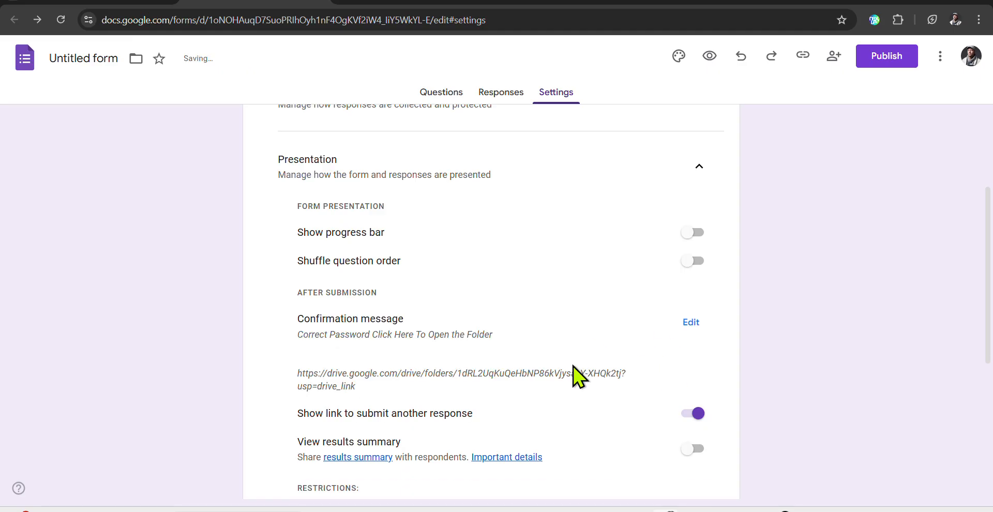
Publish the form to anyone with the link and dismiss the follow-up popup.
left_click(893, 58)
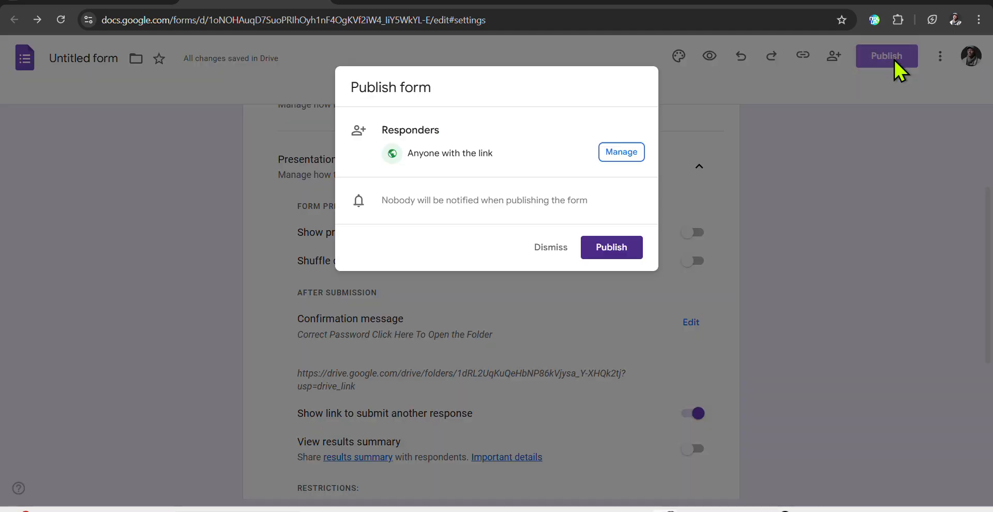
left_click(610, 248)
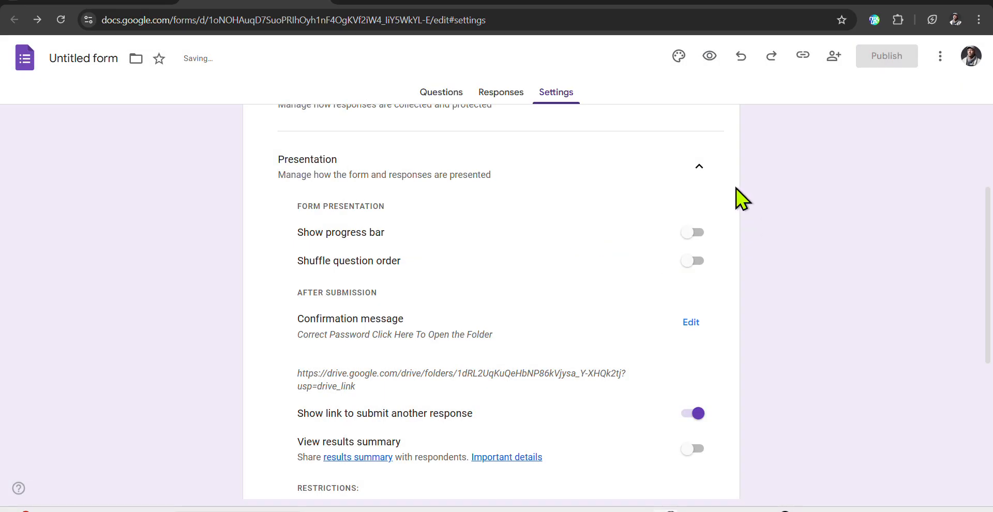
left_click(836, 236)
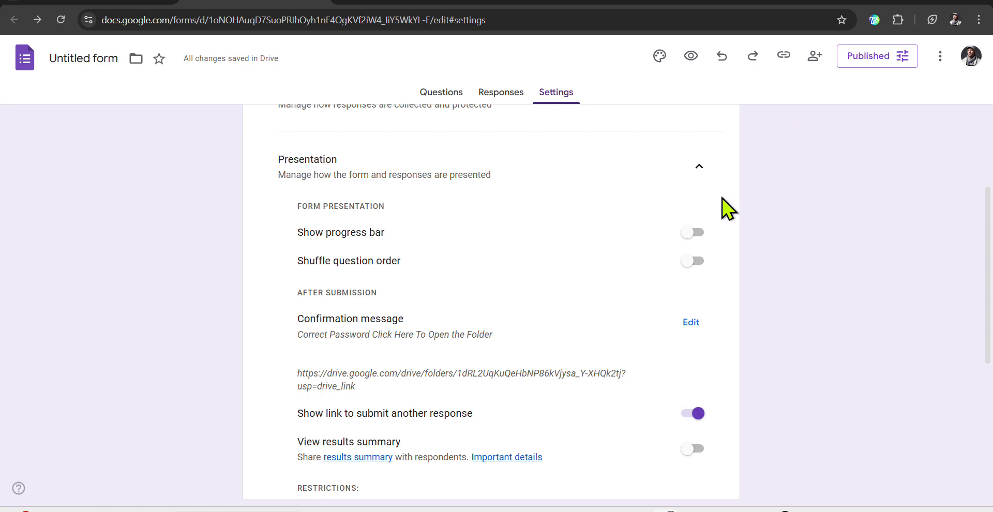
Copy the responder link shortened to a forms.gle URL.
left_click(785, 57)
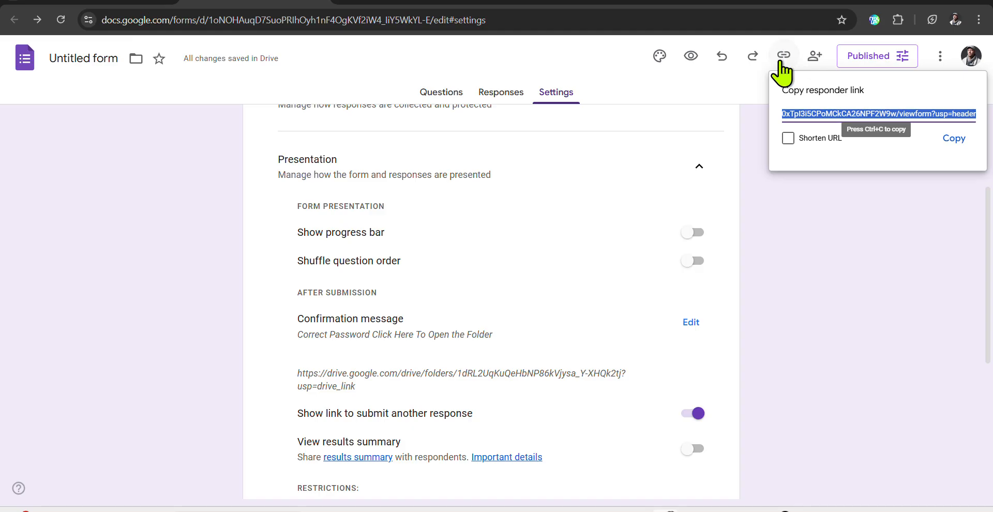
left_click(787, 139)
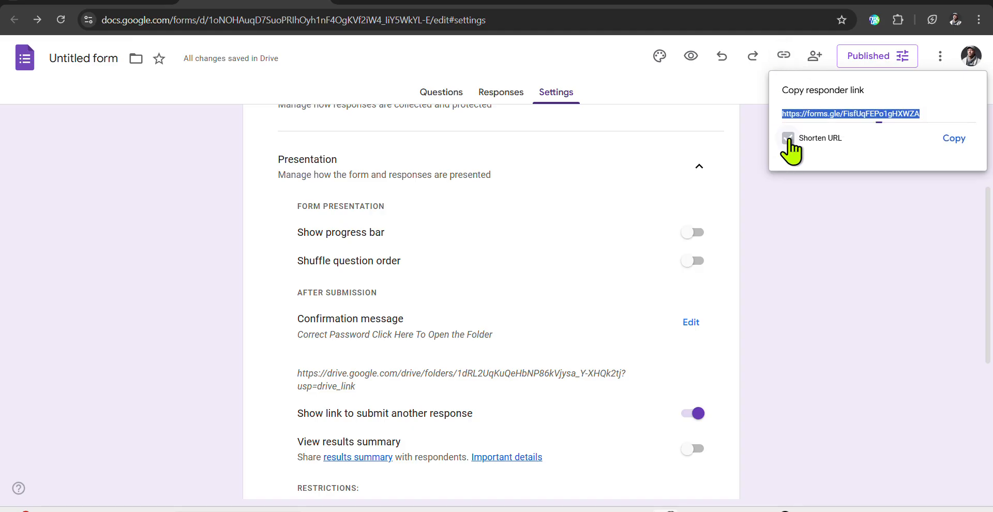
left_click(954, 138)
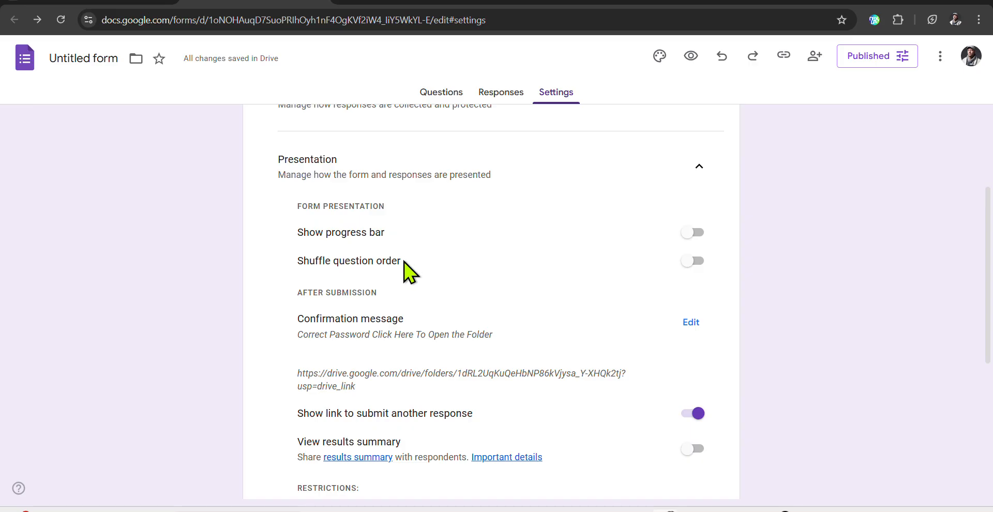
left_click(978, 19)
Load the copied forms.gle short link in a new Chrome Incognito window.
left_click(876, 84)
key("ctrl+v")
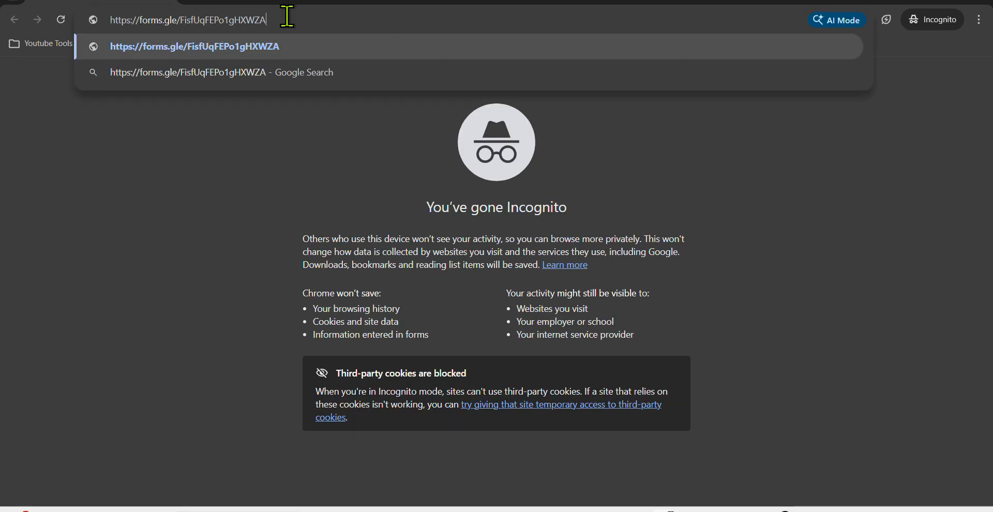
key("Return")
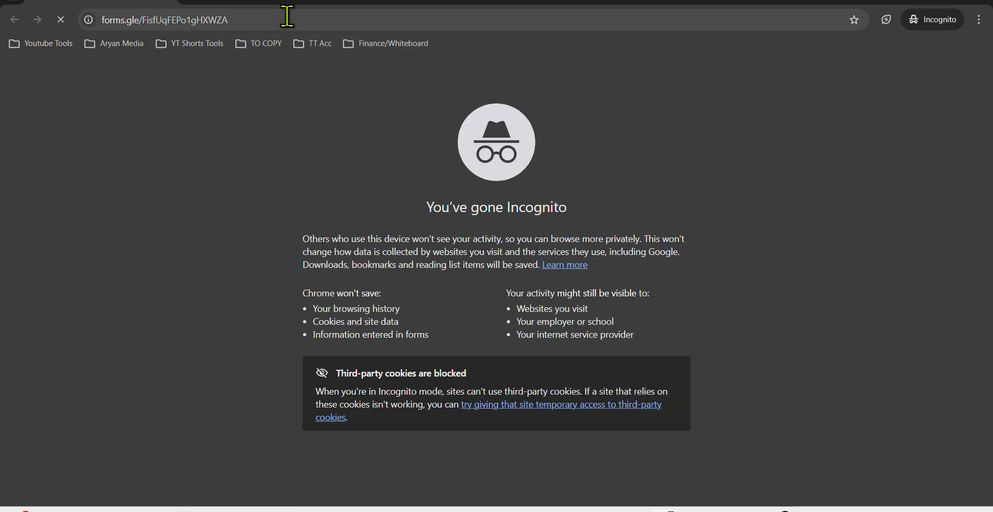
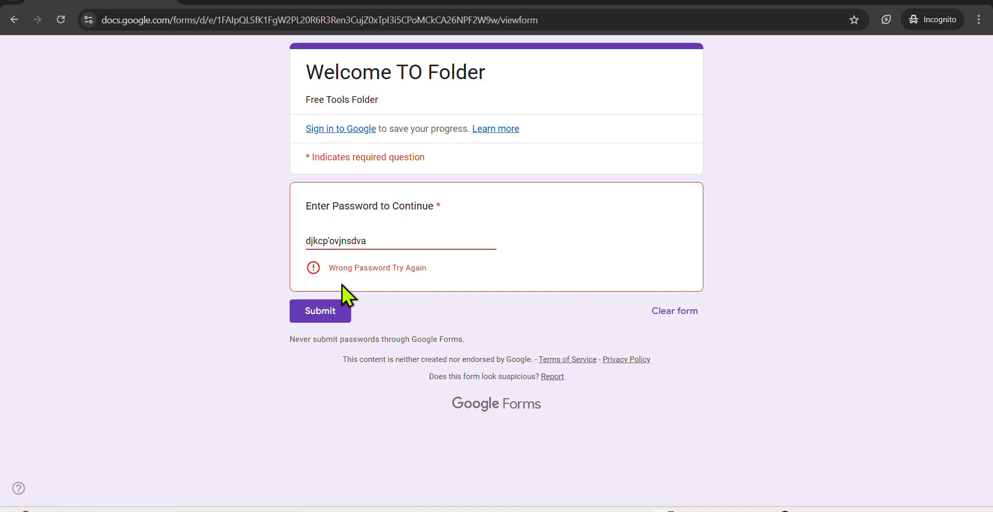
Clear the rejected password from the answer field, leaving the 'Wrong Password Try Again' error visible.
left_click_drag(368, 243, 104, 243)
key("BackSpace")
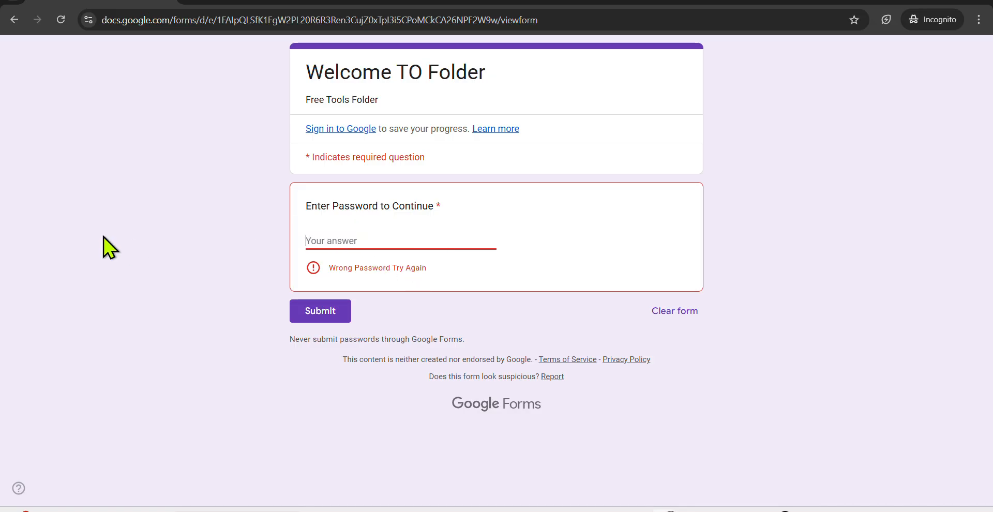
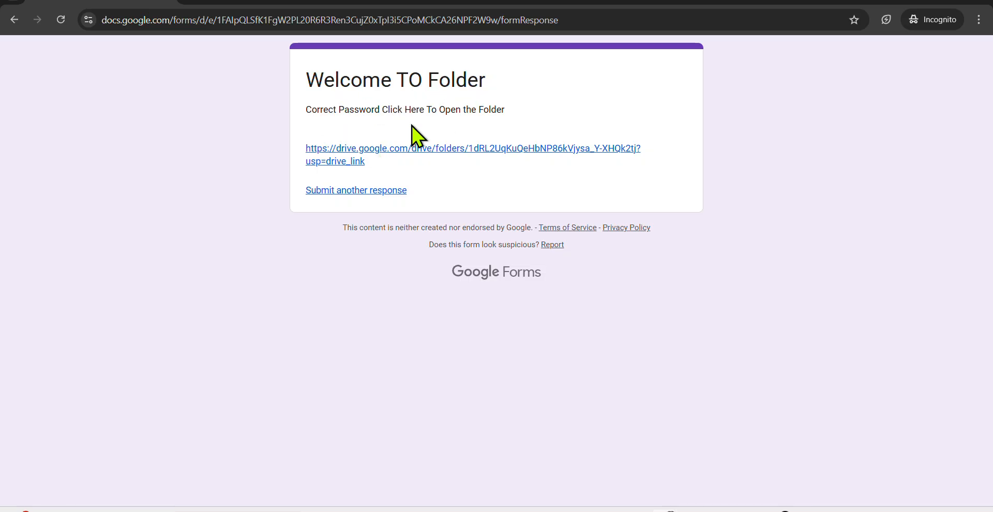
Follow the drive.google.com folder link on the 'Welcome TO Folder' confirmation page.
left_click(394, 149)
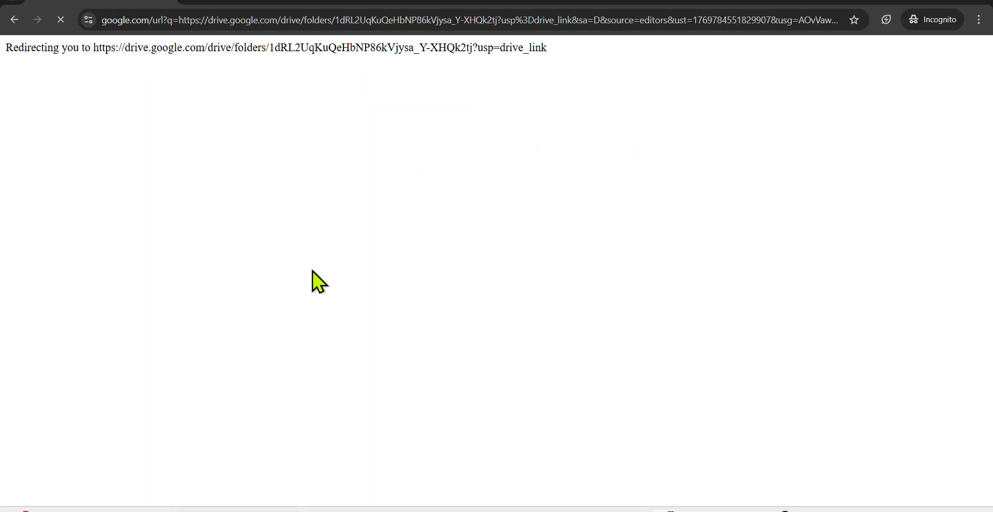